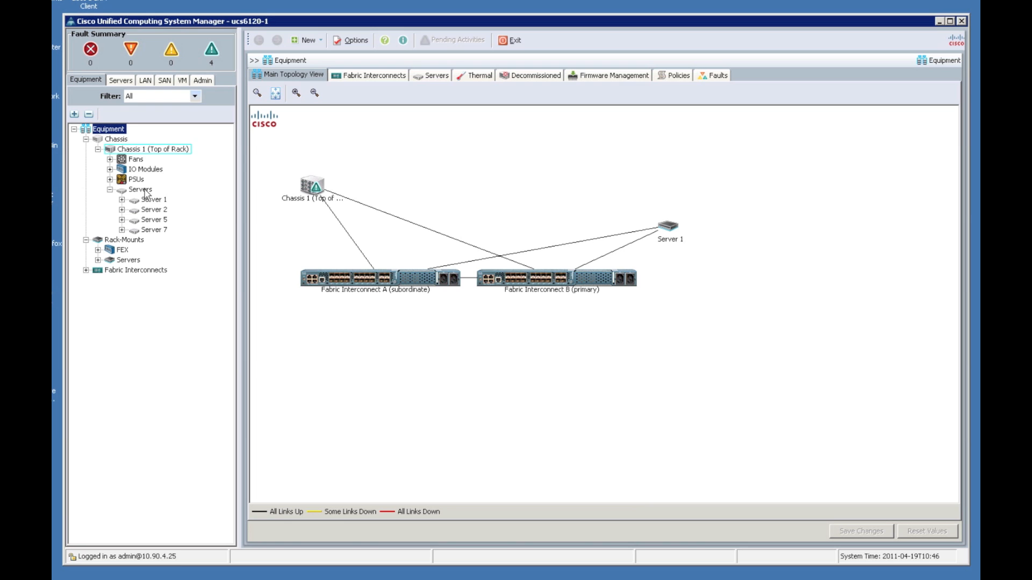
Configure unconfigured Ethernet Ports 5 and 6 in the fixed module of Fabric Interconnect A as server ports
click(86, 270)
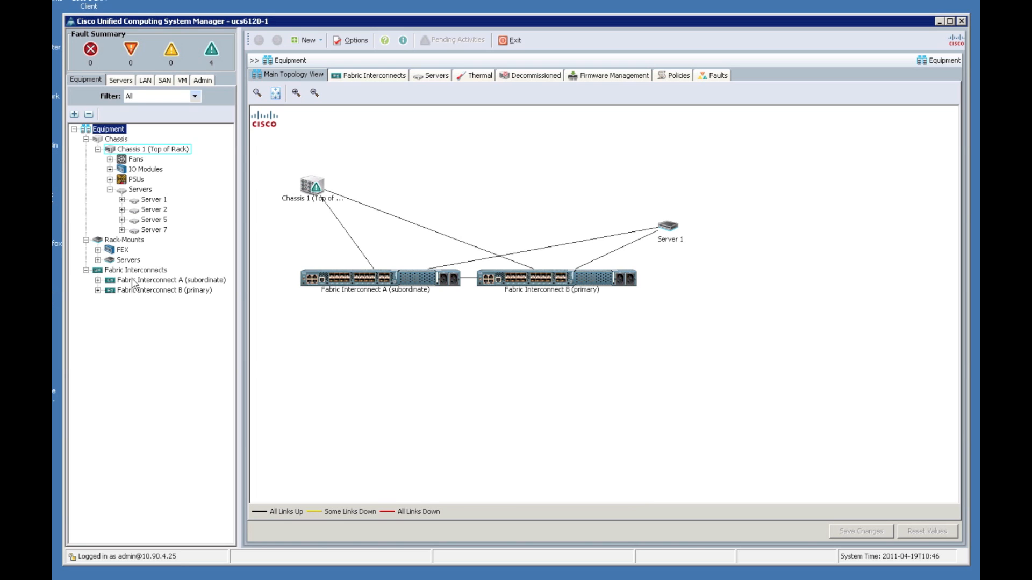
click(129, 280)
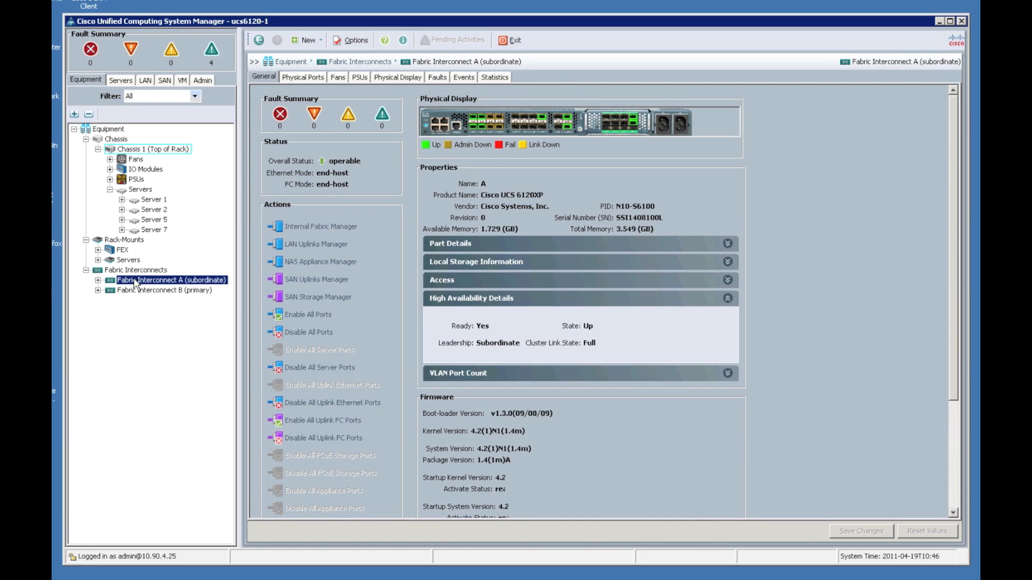
click(98, 281)
click(109, 291)
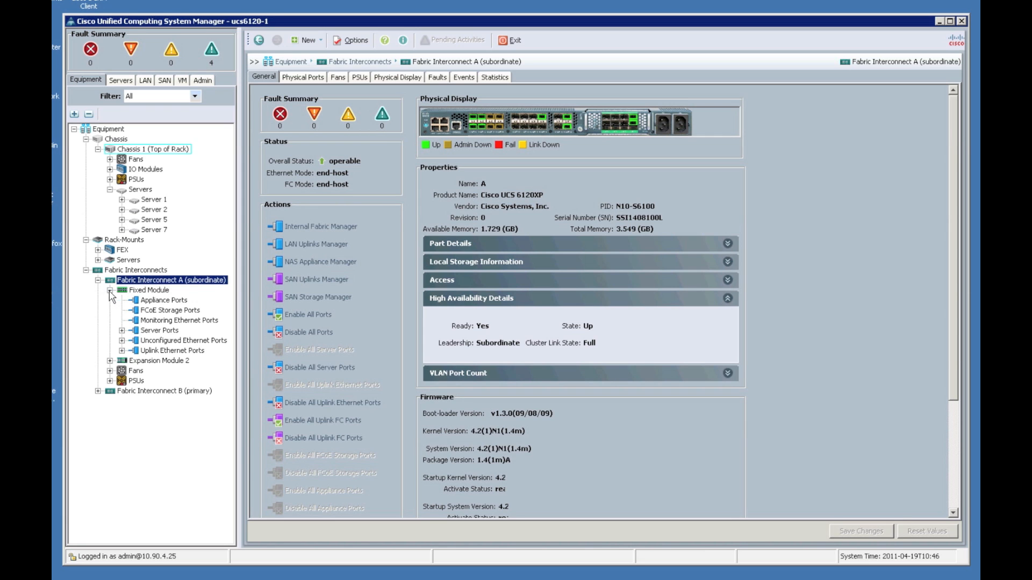
click(122, 341)
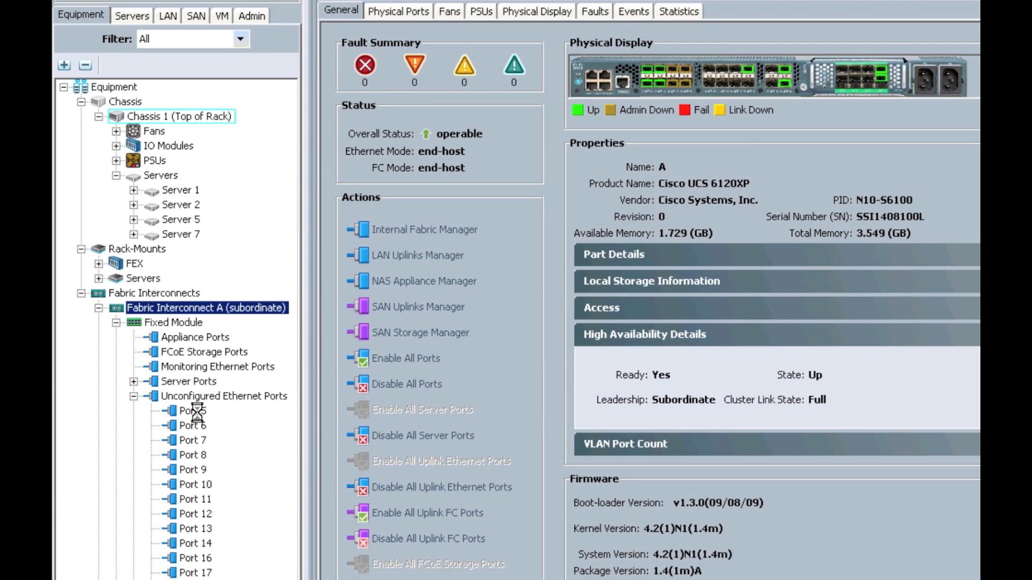
click(163, 353)
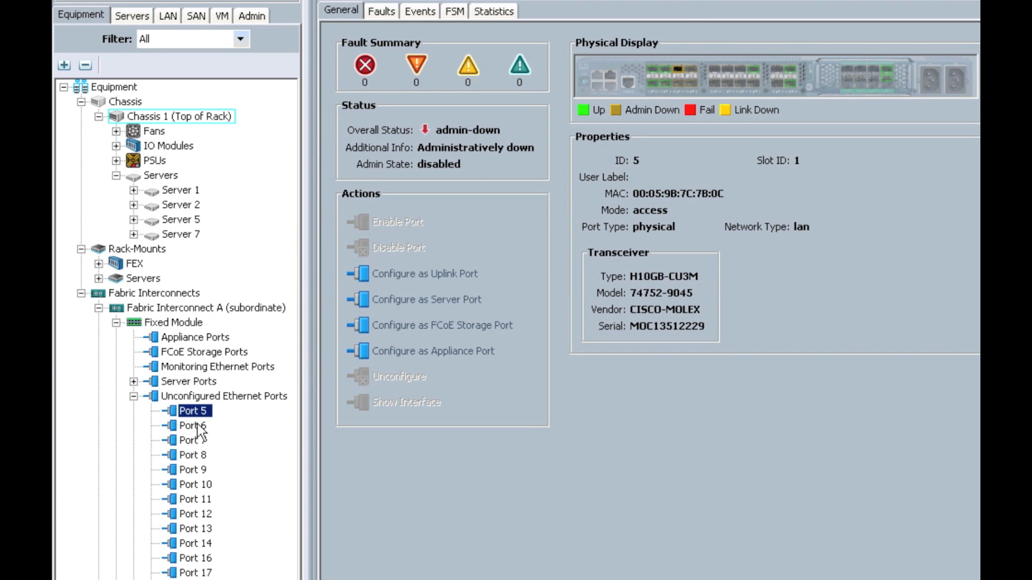
ctrl+click(199, 426)
right_click(198, 424)
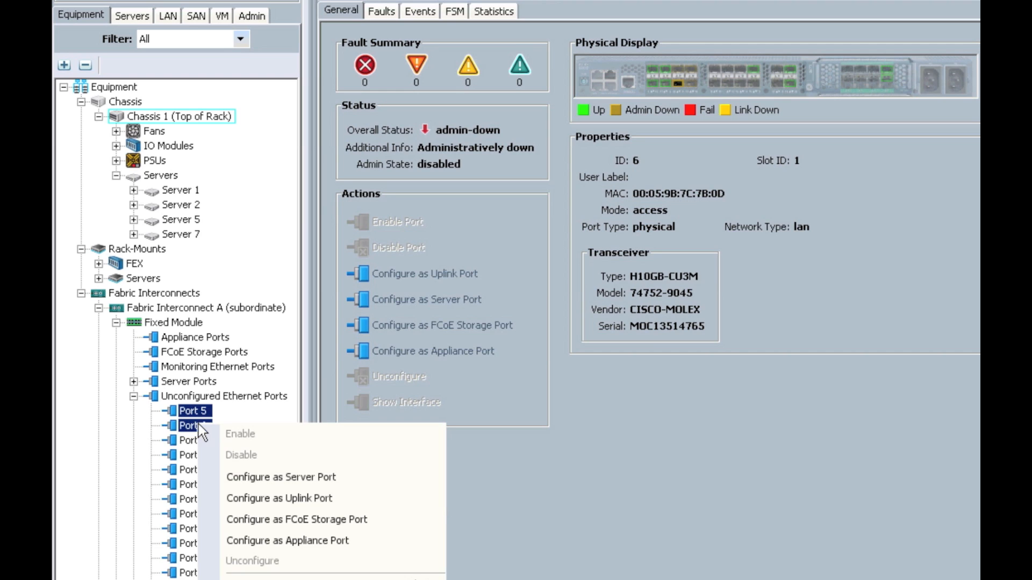
click(288, 477)
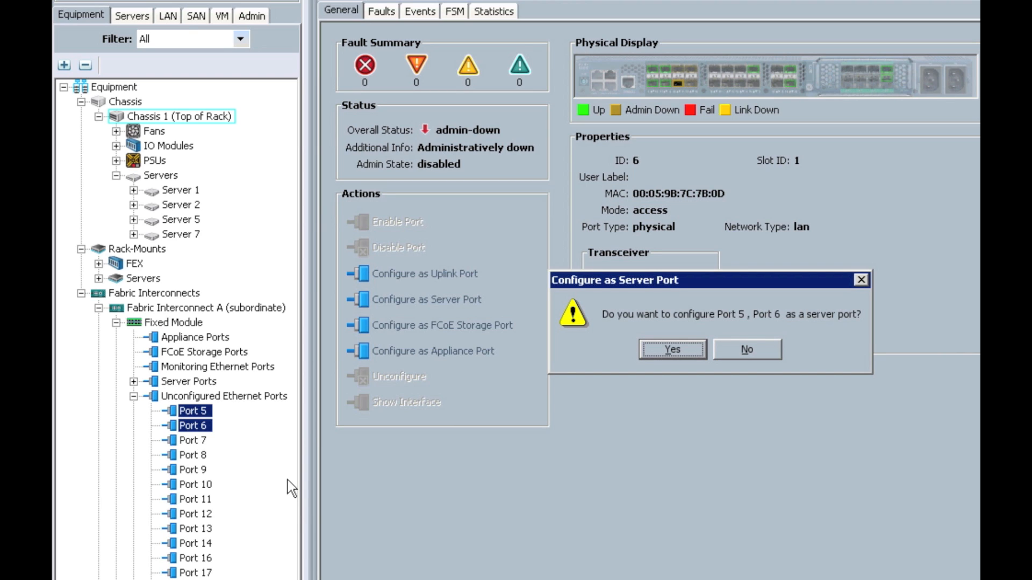
key(Return)
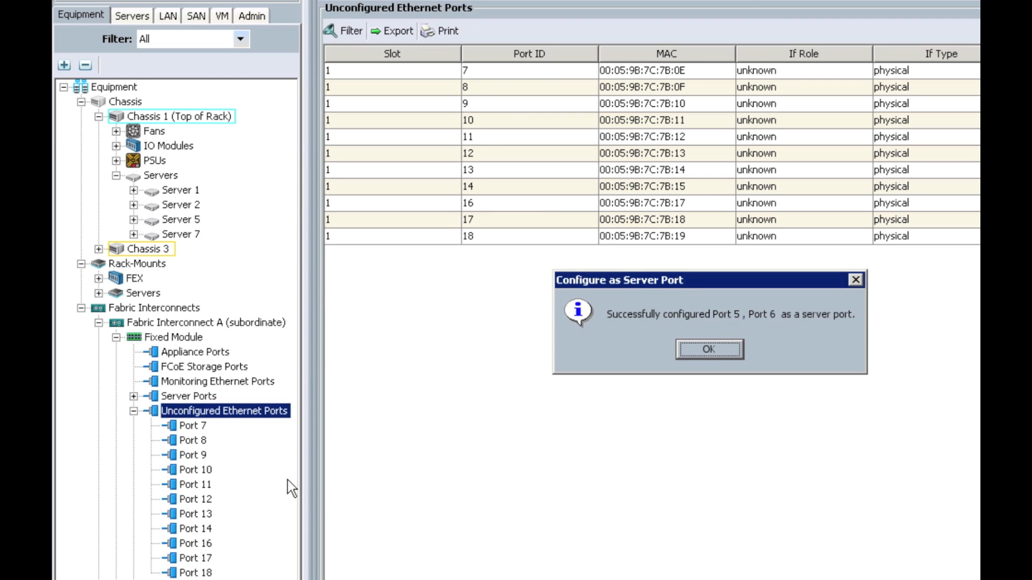
key(Return)
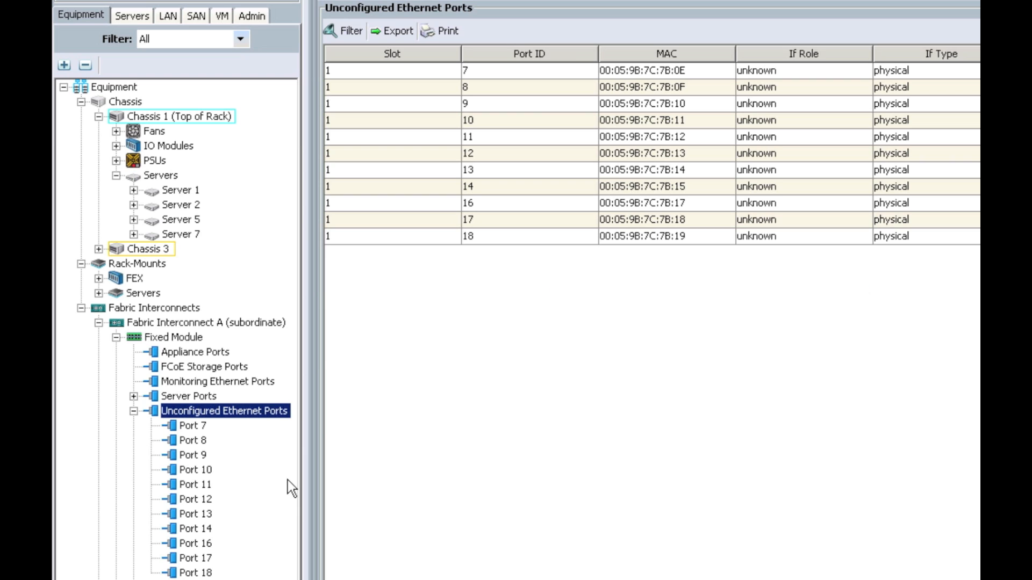
Review the list of server ports in Fabric Interconnect A's fixed module
click(134, 411)
click(133, 396)
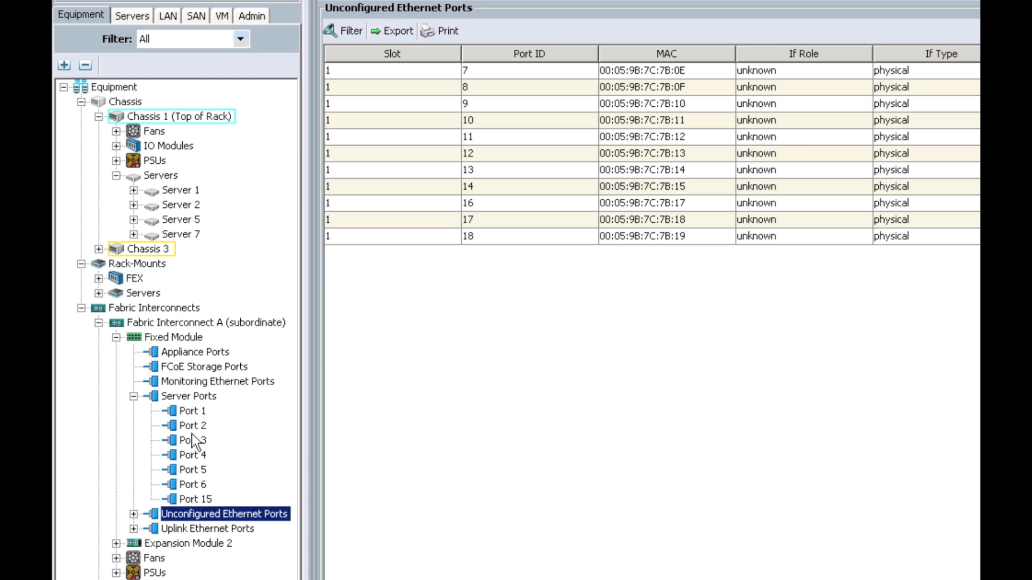
click(191, 397)
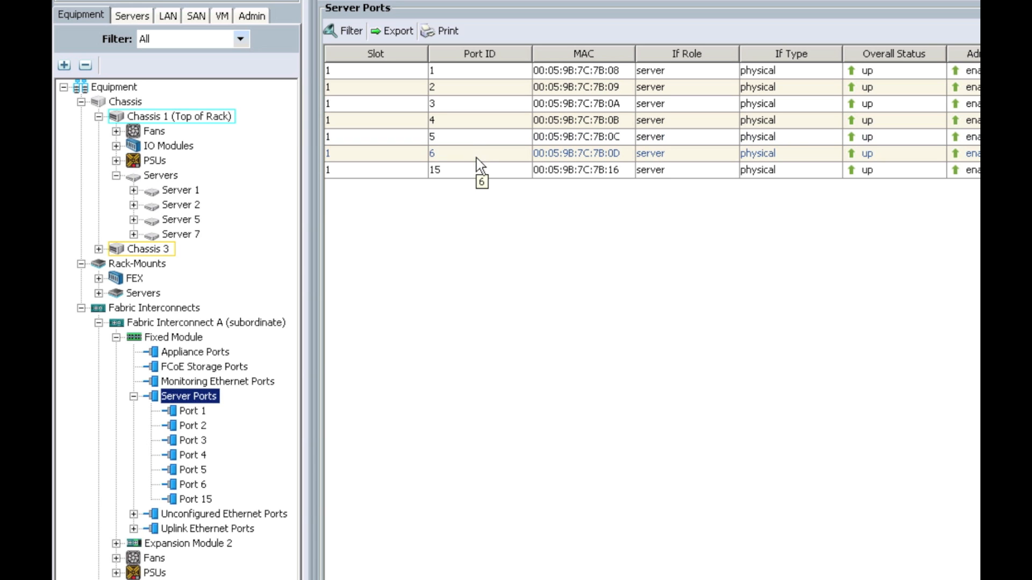
Configure unconfigured Ethernet Ports 5 and 6 in the fixed module of Fabric Interconnect B as server ports
click(110, 336)
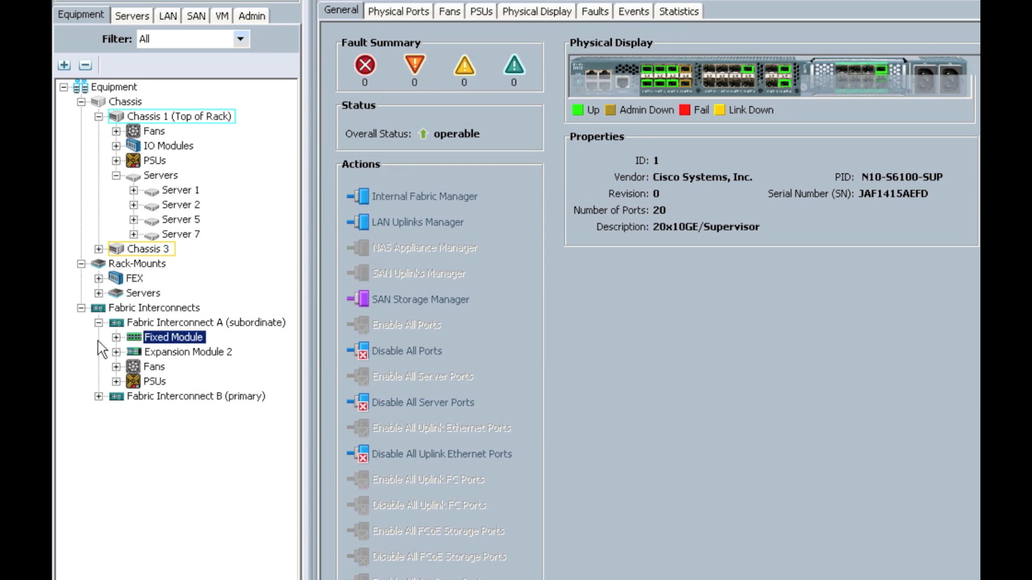
click(98, 322)
click(98, 337)
click(116, 352)
click(134, 426)
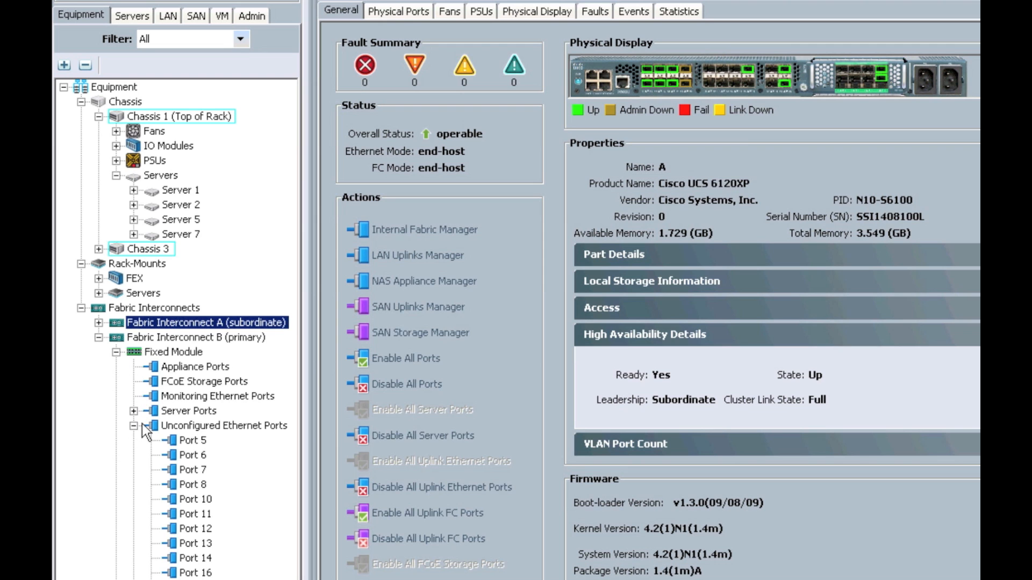
click(192, 440)
ctrl+click(192, 455)
right_click(196, 456)
click(301, 488)
click(670, 344)
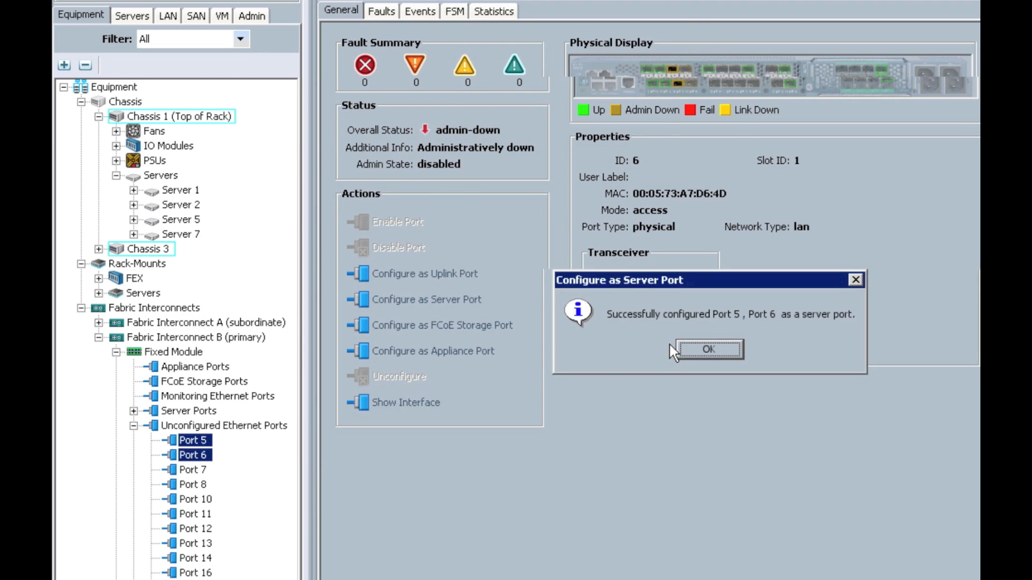
click(689, 344)
click(100, 338)
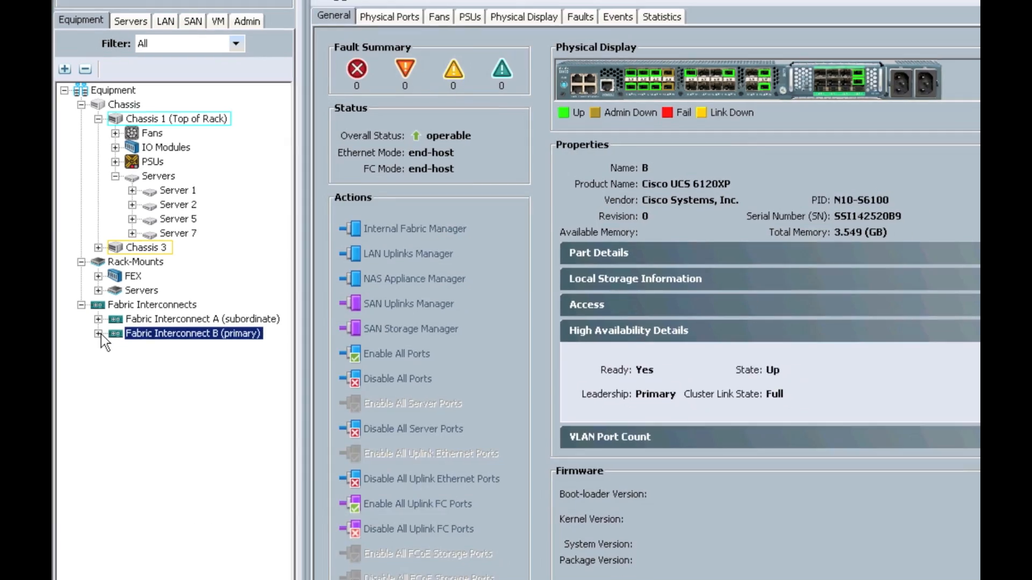
Examine Chassis 3 and the discovery status and FSM progress of its Server 1
click(98, 249)
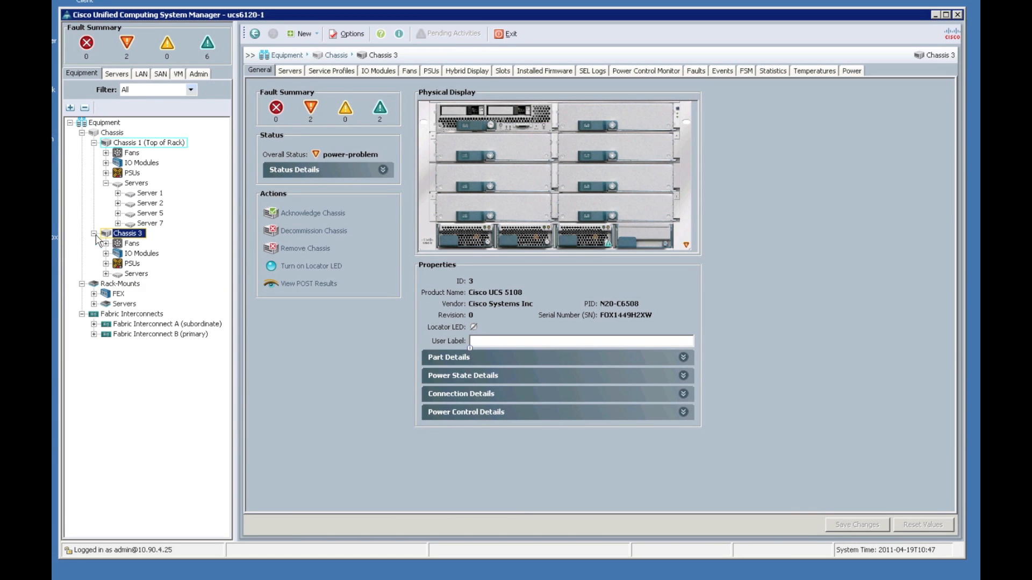
click(106, 273)
click(136, 273)
click(150, 284)
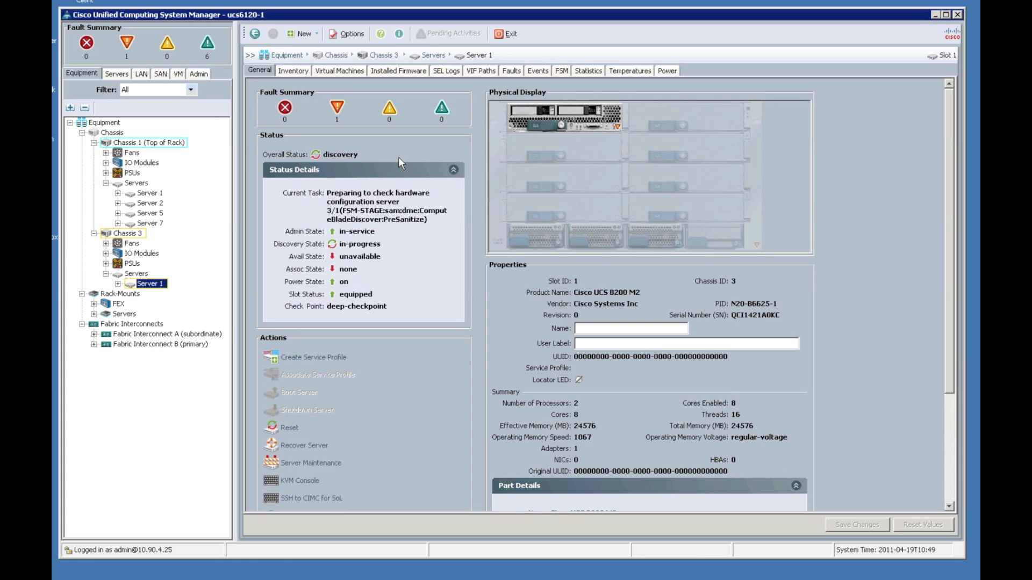
click(560, 70)
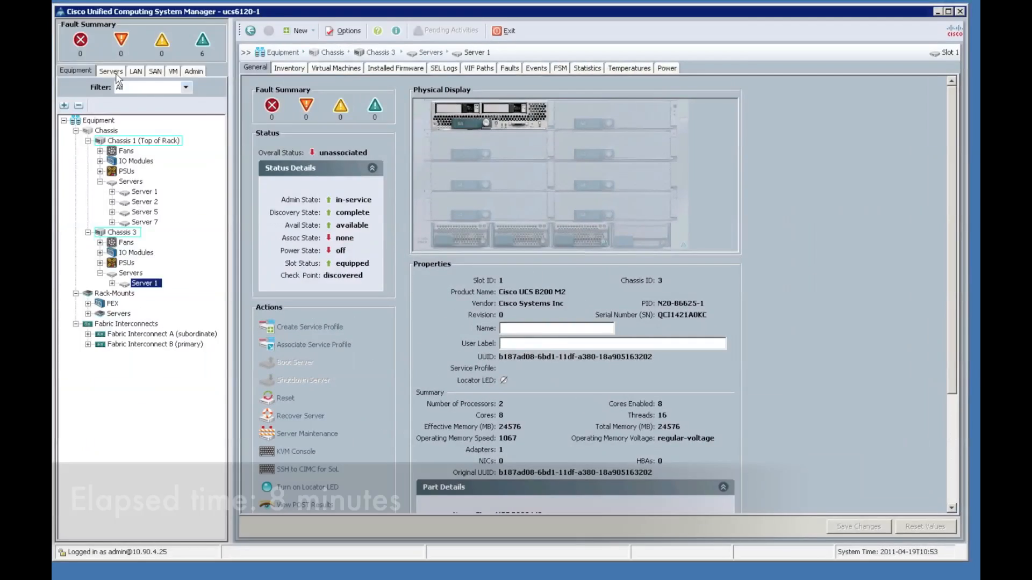
Create 3 service profiles from the SANboot-ESXi service template, using the naming prefix Adding_a_new_Chassis_demo
click(114, 73)
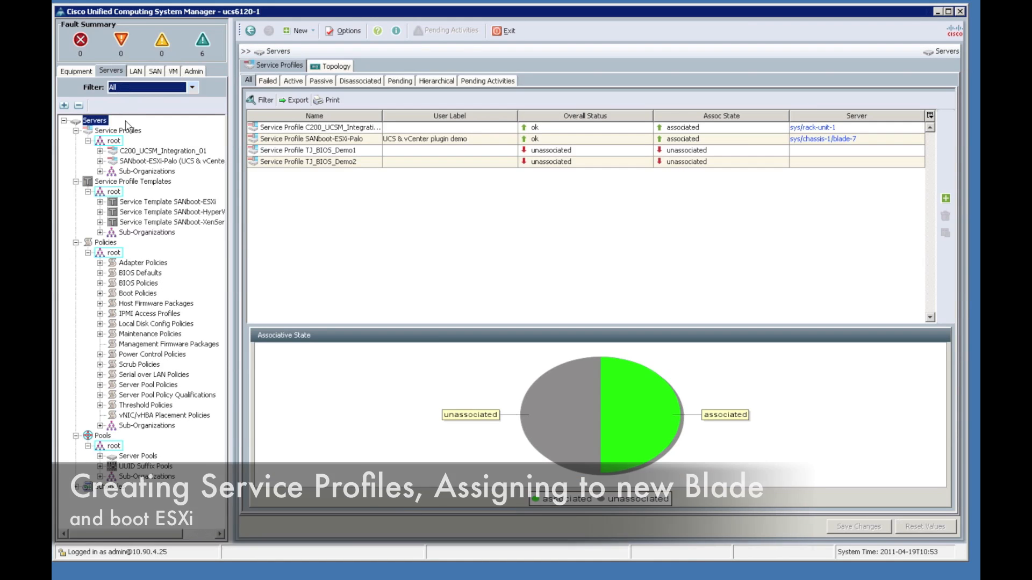
drag(230, 230, 264, 230)
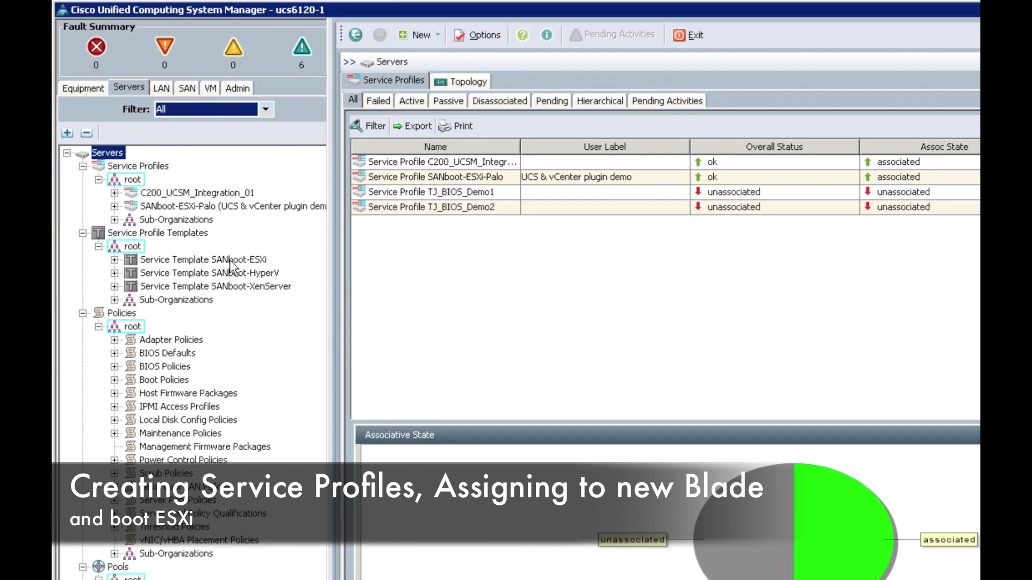
click(230, 261)
right_click(226, 264)
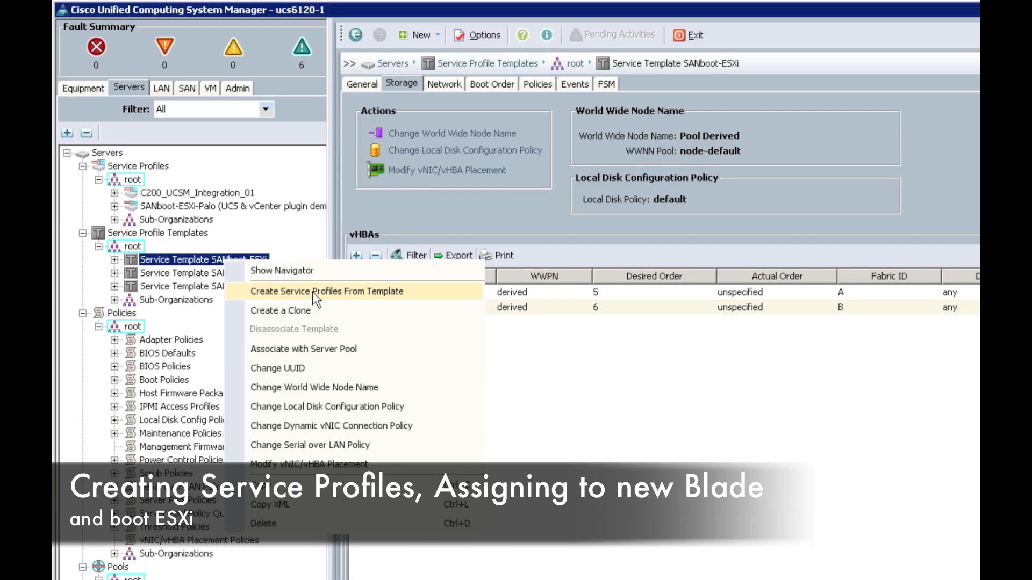
click(312, 292)
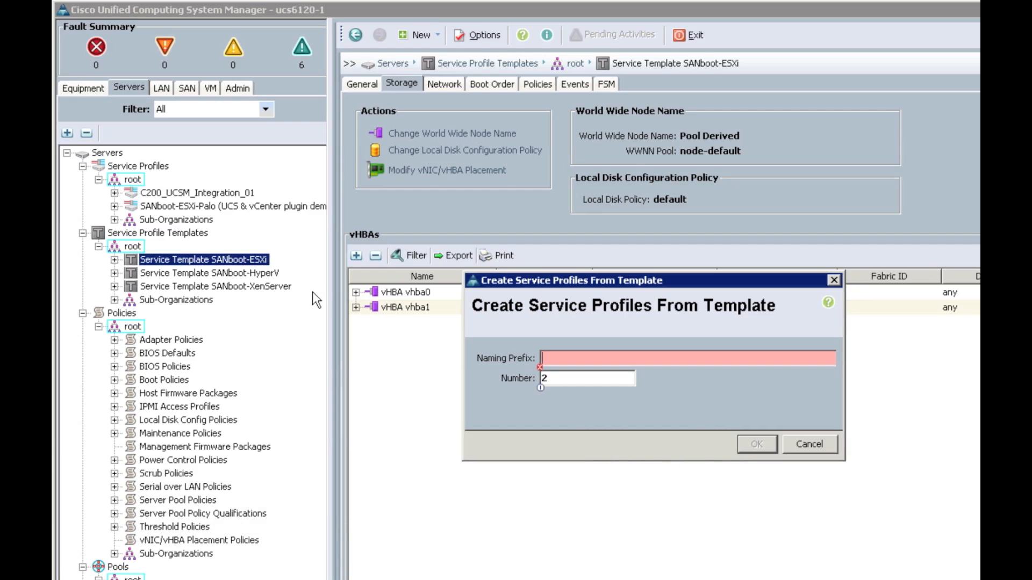
text(Addi)
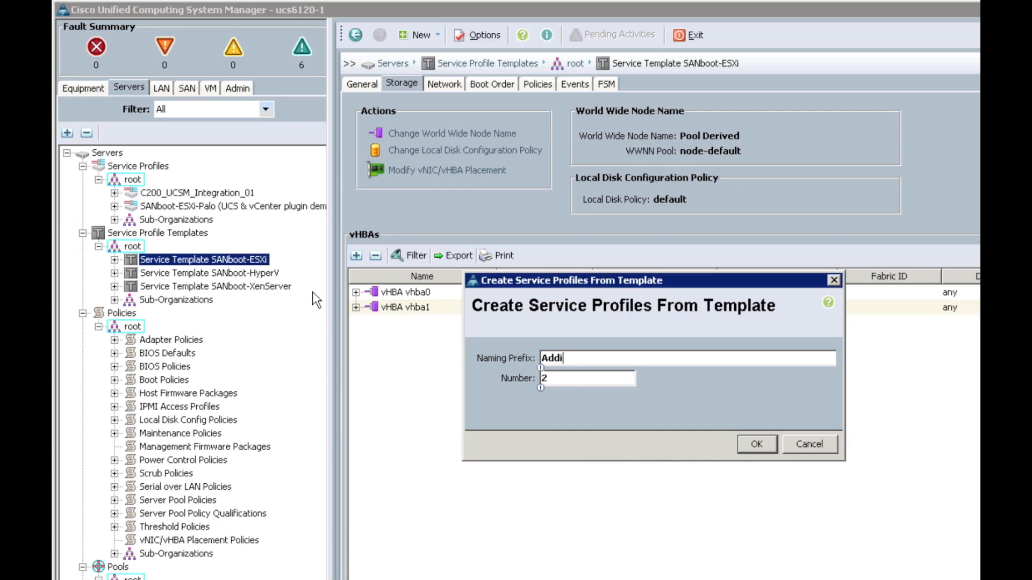
text(ng_a_new_Chassis_demo)
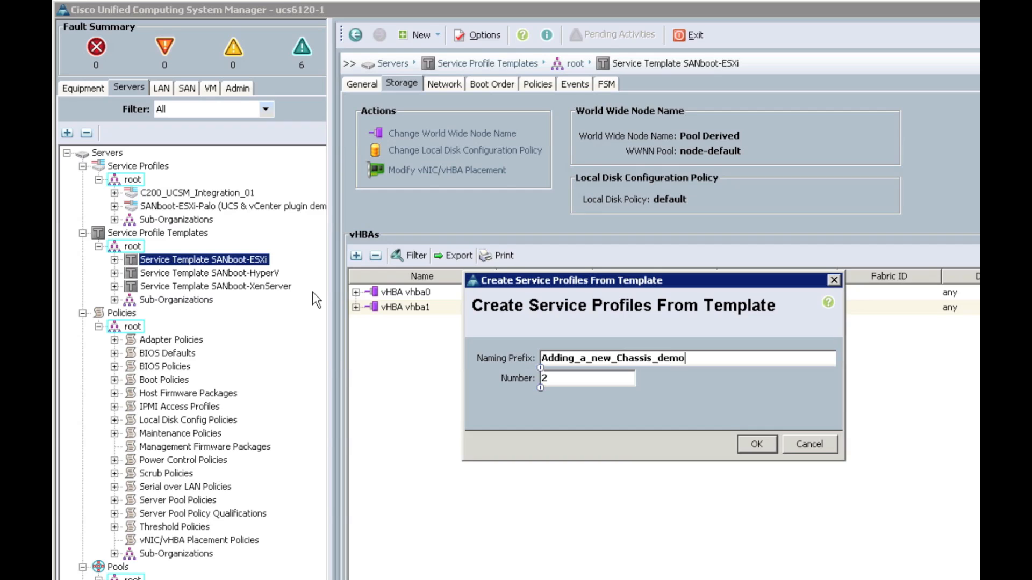
click(552, 376)
key(BackSpace)
text(3)
click(766, 444)
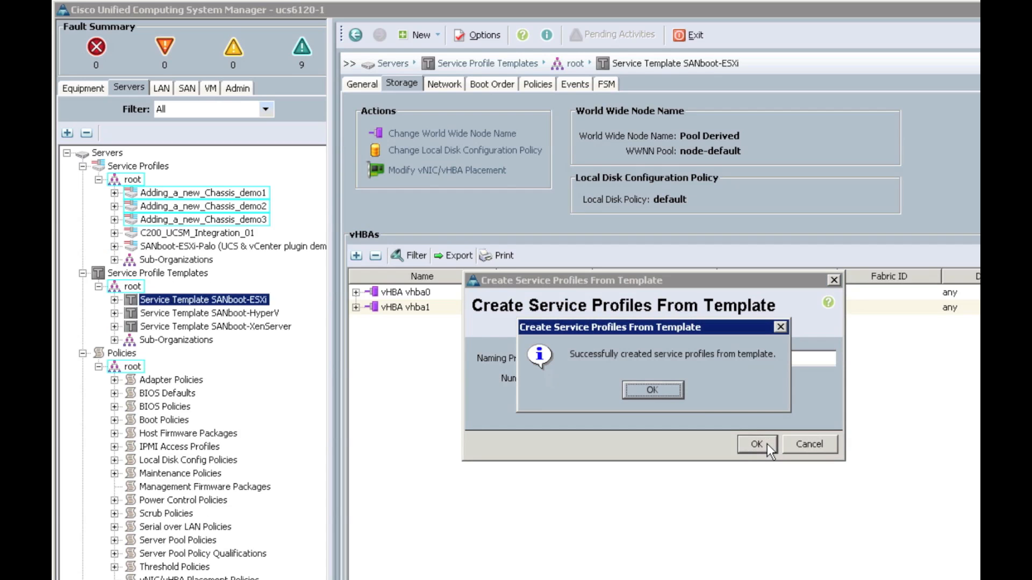
click(678, 394)
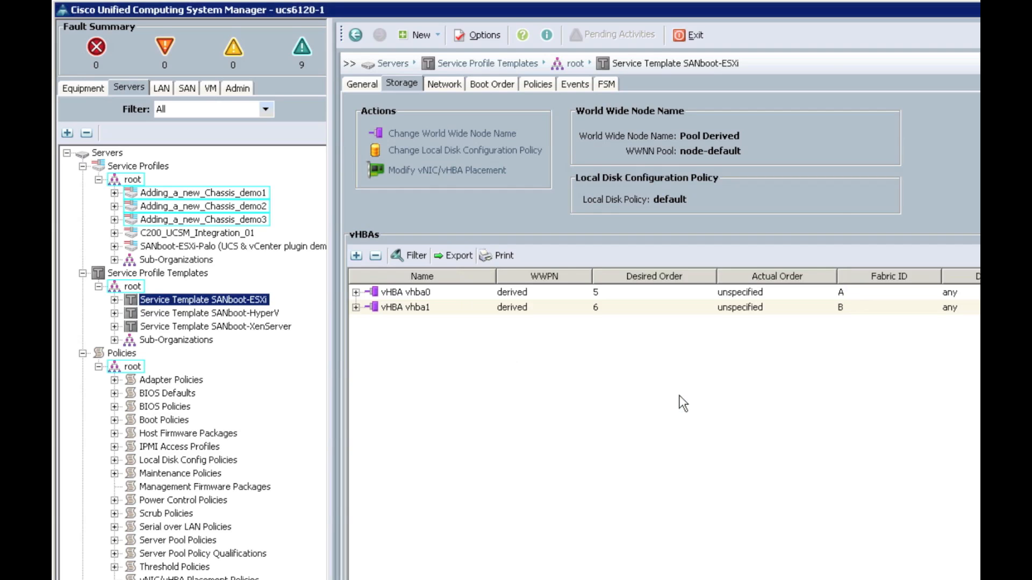
Associate the service profile Adding_a_new_Chassis_demo1 with the existing server in chassis 3, slot 1
click(264, 196)
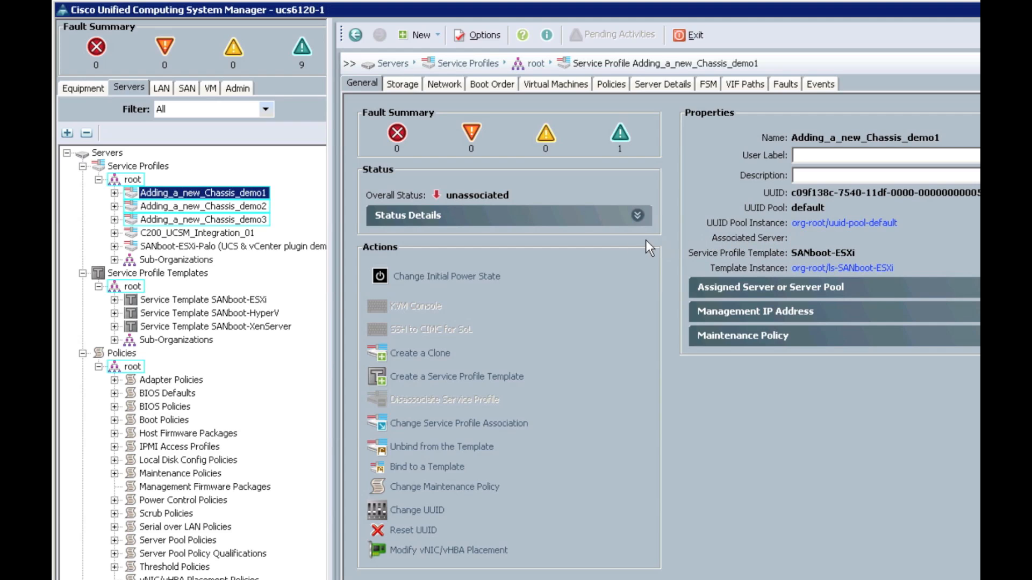
click(507, 425)
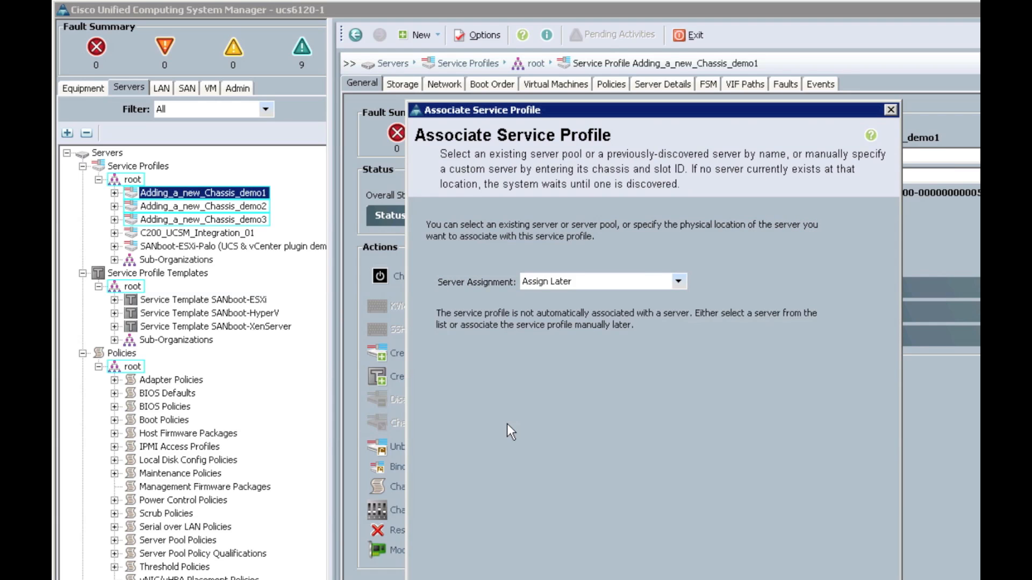
click(678, 281)
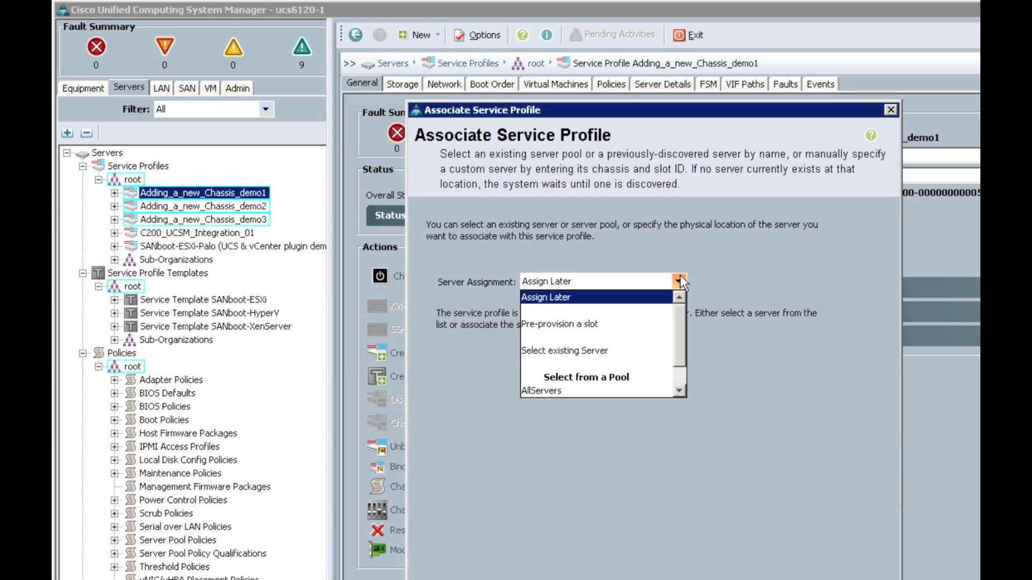
mouse_move(679, 304)
mouse_down()
mouse_move(679, 333)
mouse_move(680, 317)
mouse_up()
click(614, 357)
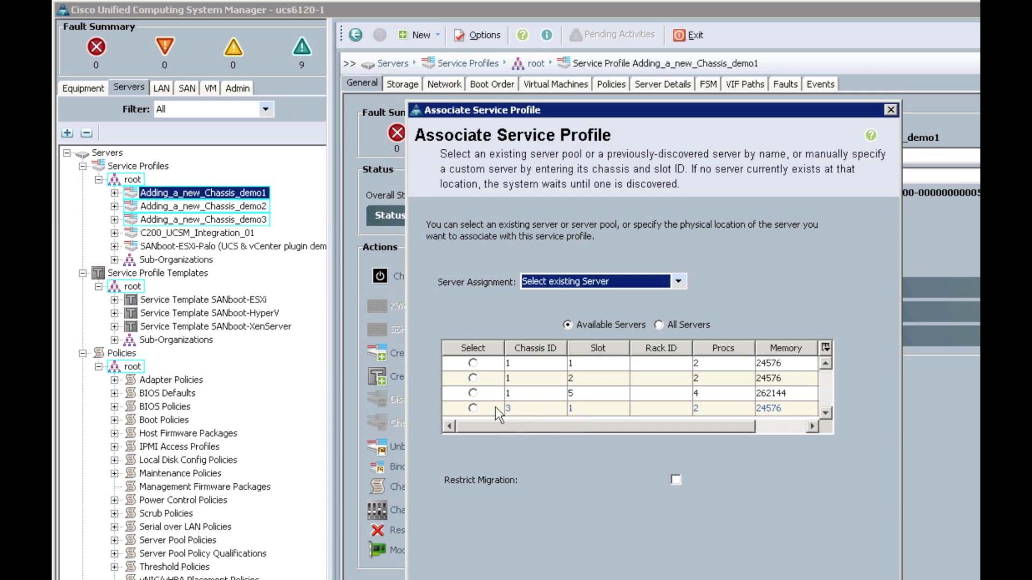
click(472, 408)
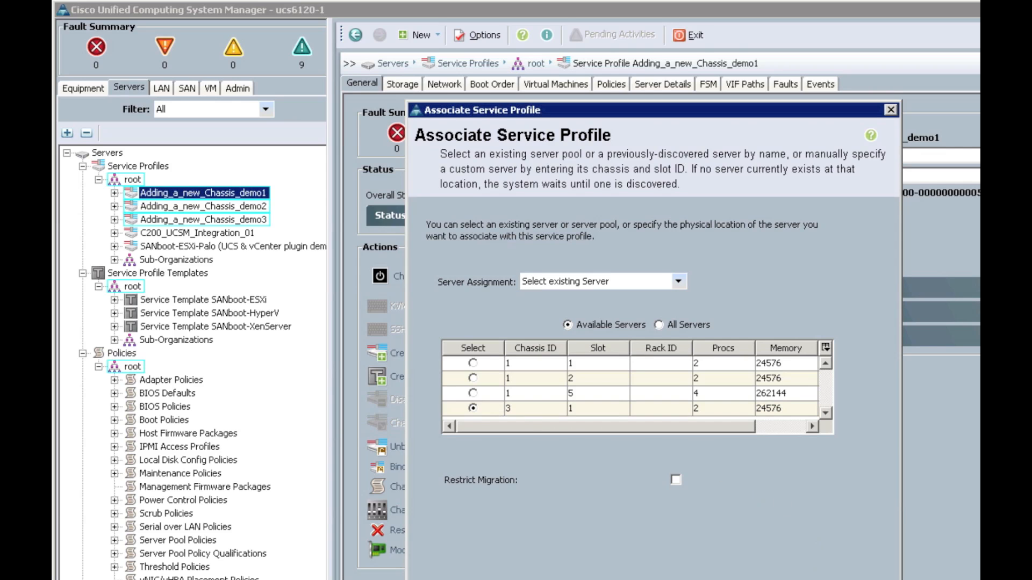
key(Return)
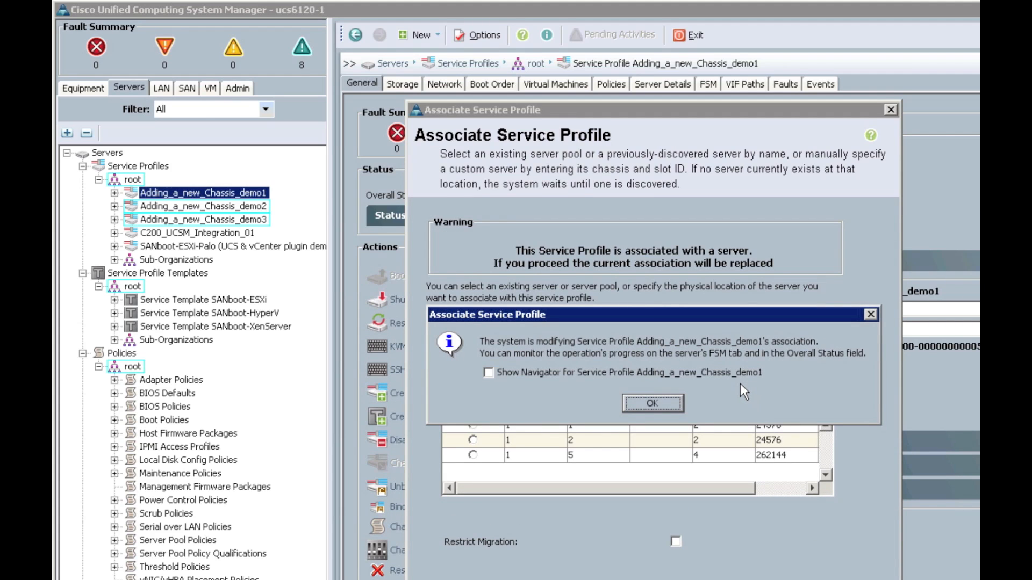
click(669, 402)
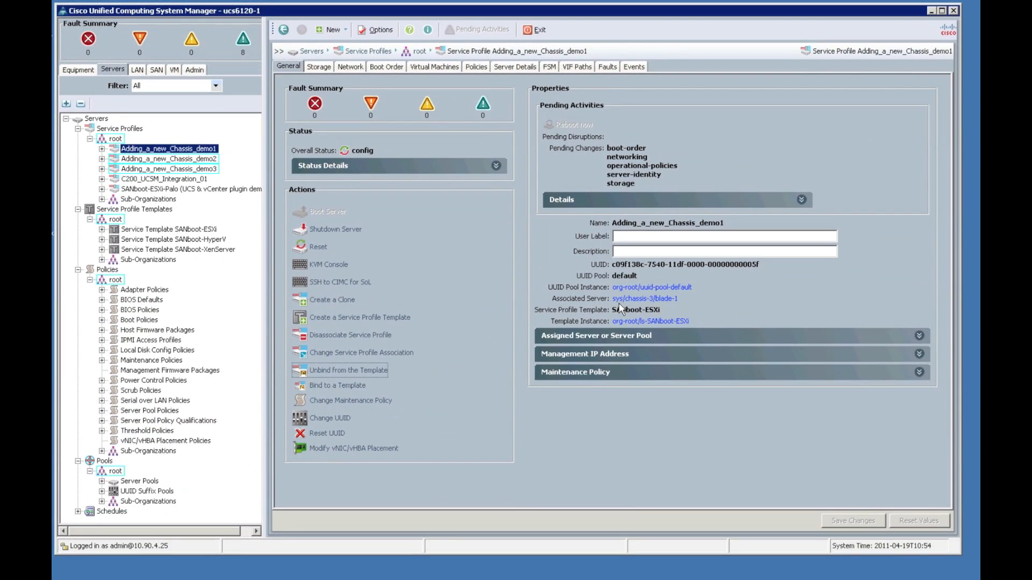
Open the KVM console of Server 1 in Chassis 3 and move its window clear of the server details
click(550, 67)
click(86, 69)
click(341, 470)
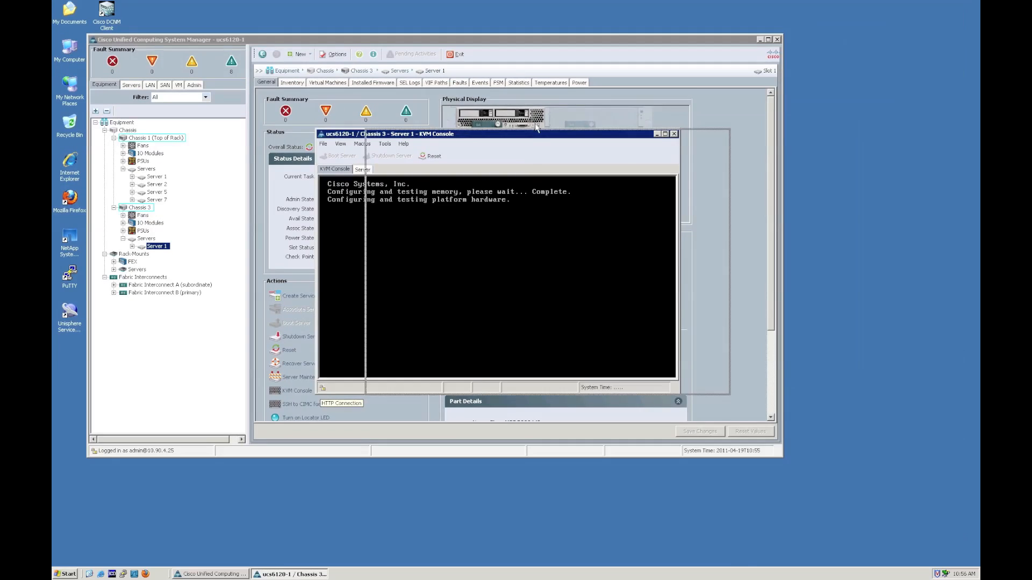
drag(484, 132, 929, 138)
Monitor Server 1's FSM progress, general status and KVM console output during the service profile association
click(590, 66)
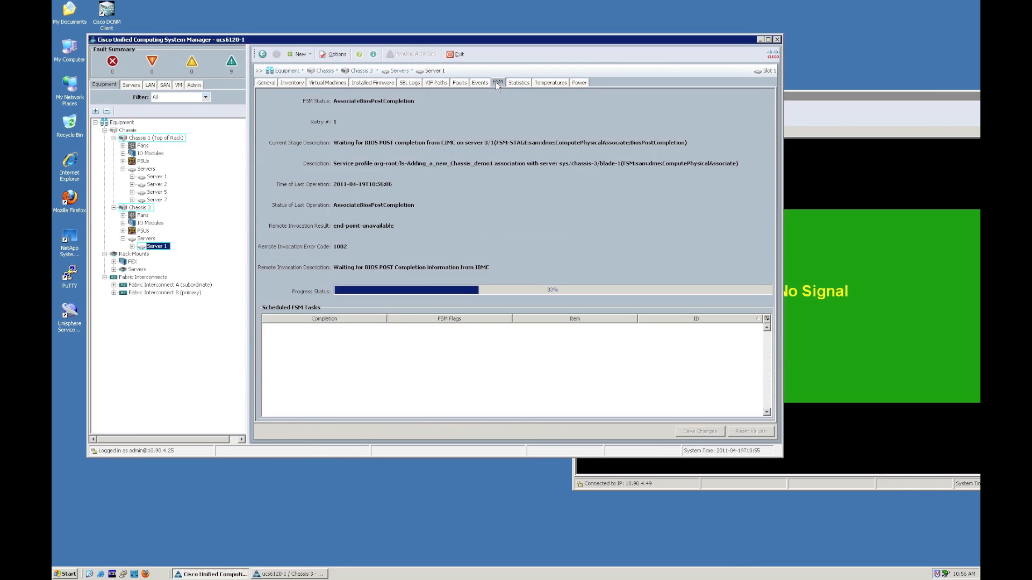
click(916, 99)
drag(680, 69, 753, 37)
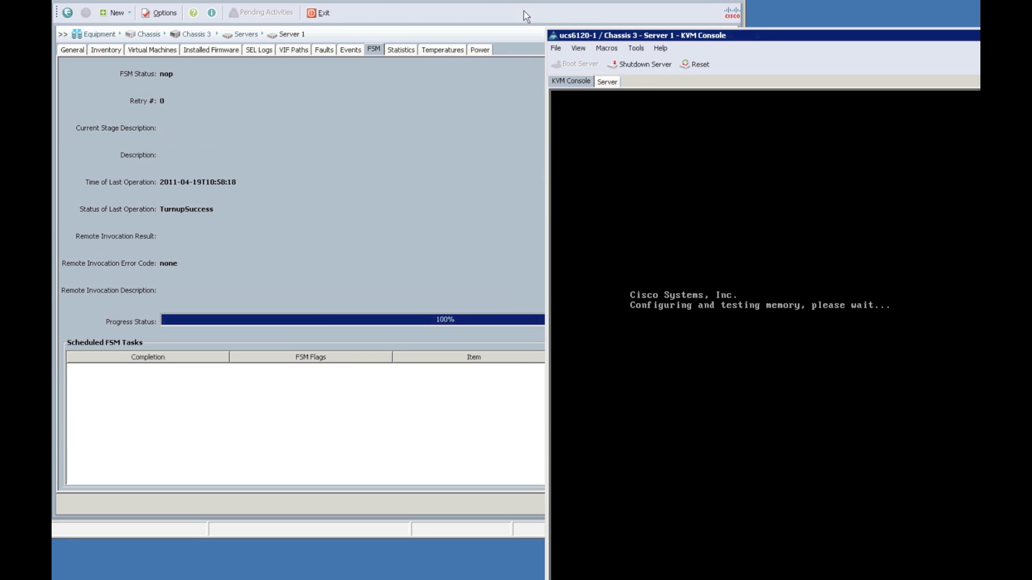
click(78, 50)
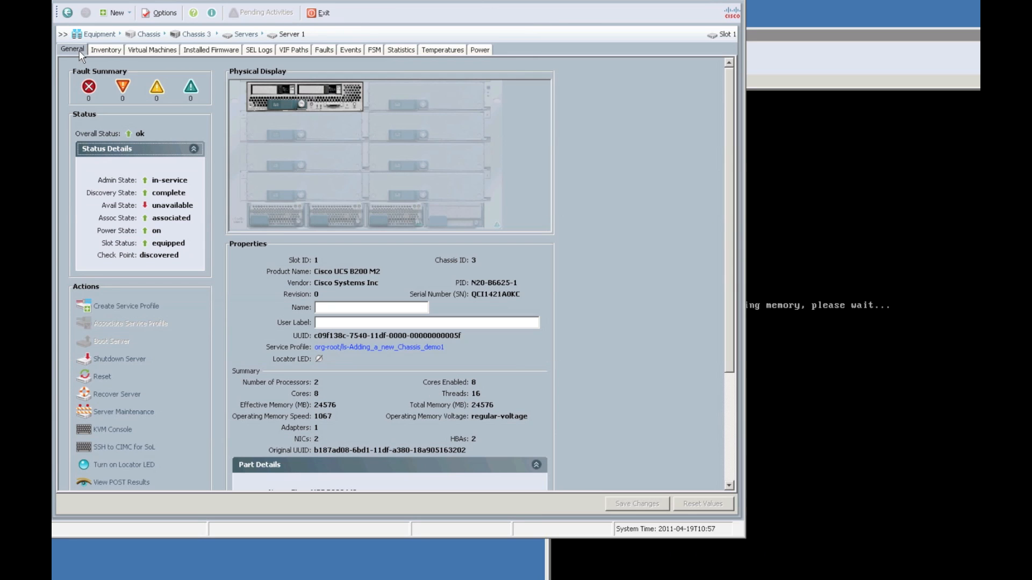
drag(819, 35, 747, 51)
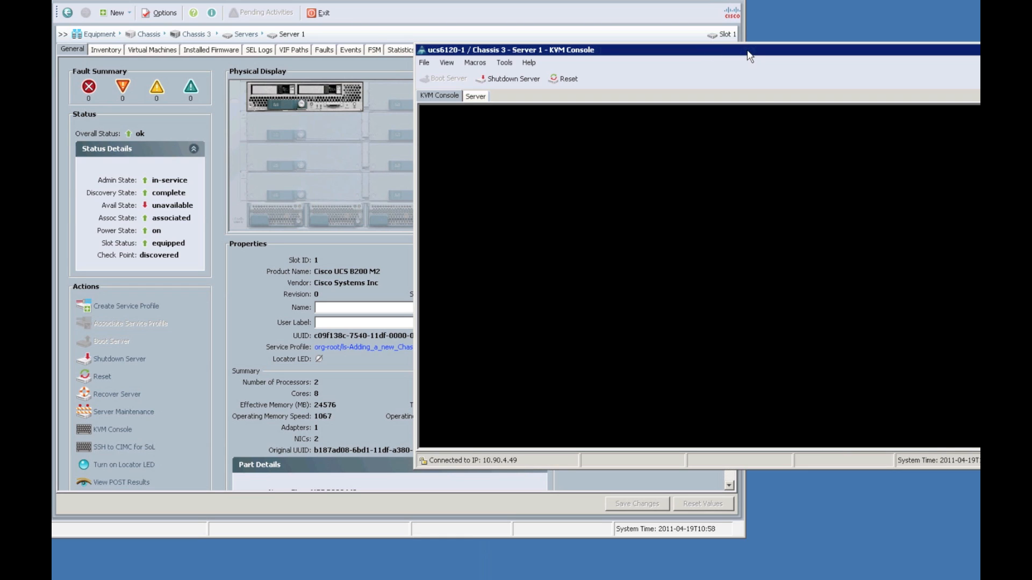